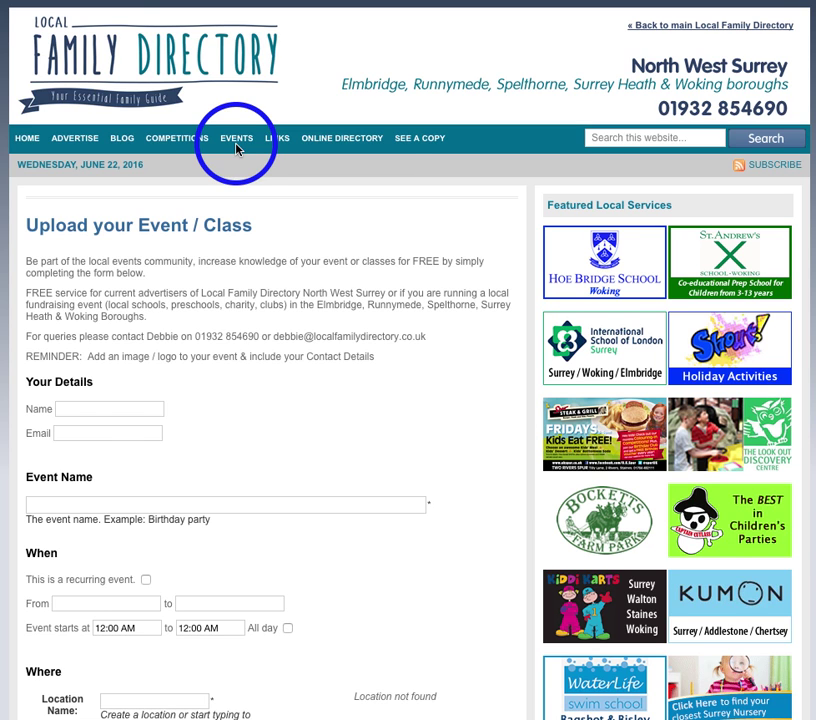
Step: Enter the submitter's first name and contact e-mail address in the Your Details fields
click(73, 410)
text(Mark)
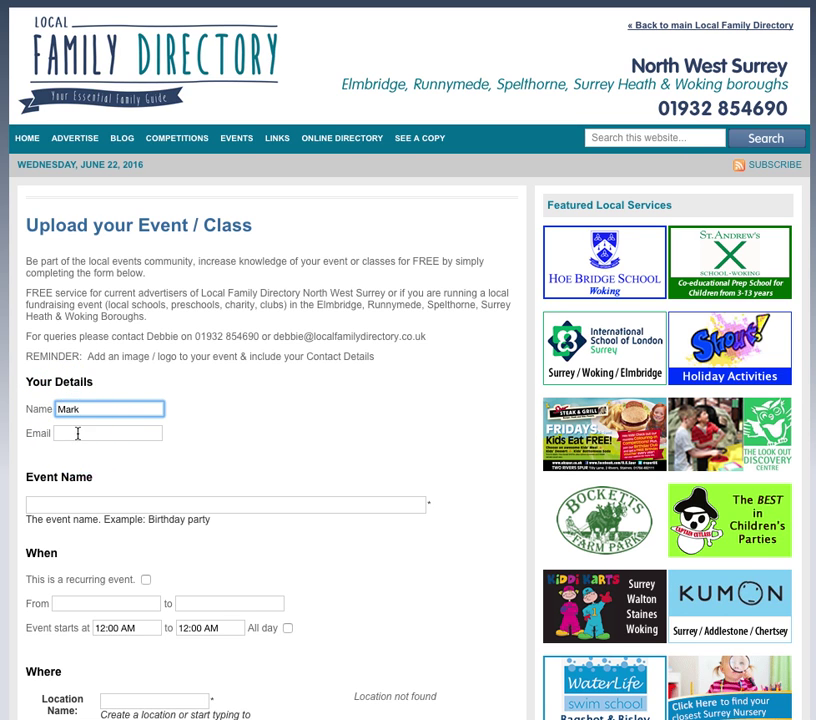
click(78, 433)
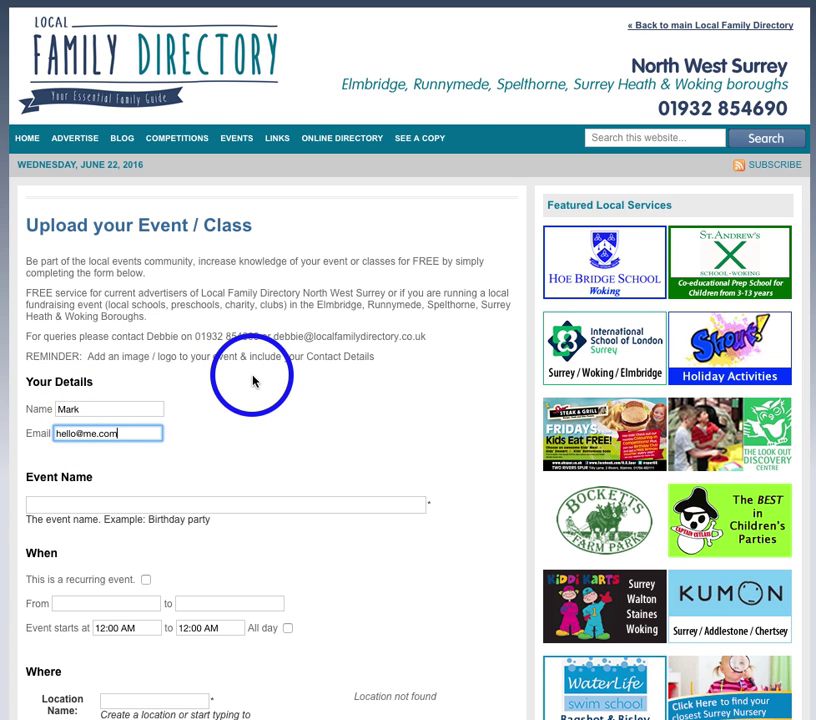
scroll(253, 381, down, 2)
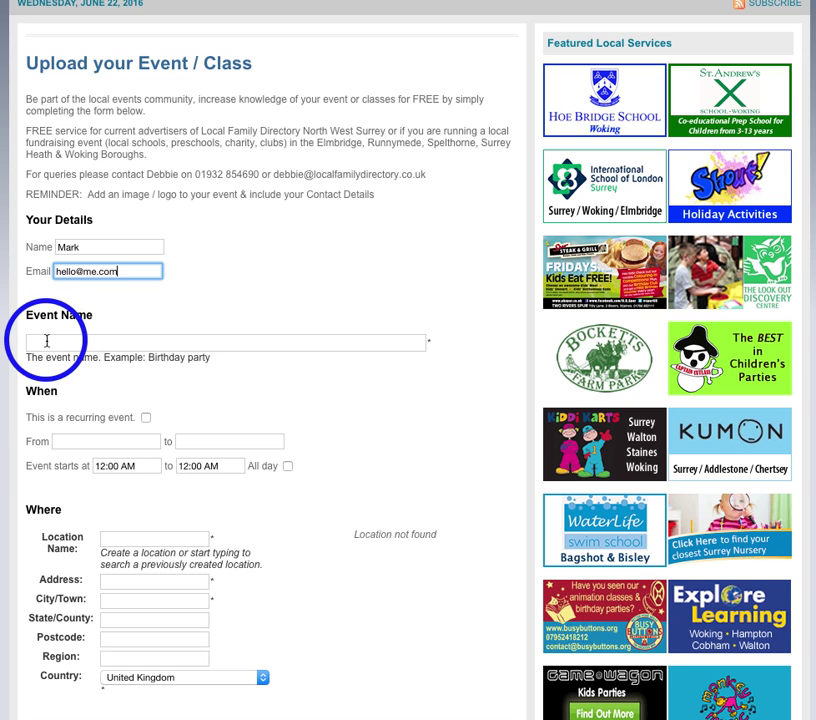
Step: Enter 'Summer Fair Weybridge' in the Event Name field
click(47, 341)
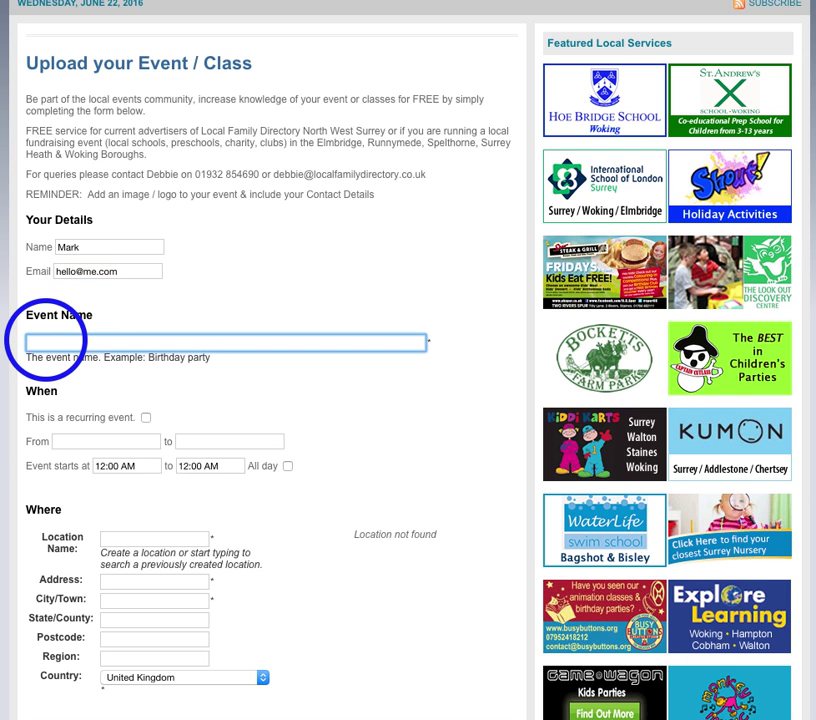
text(Summer Fair)
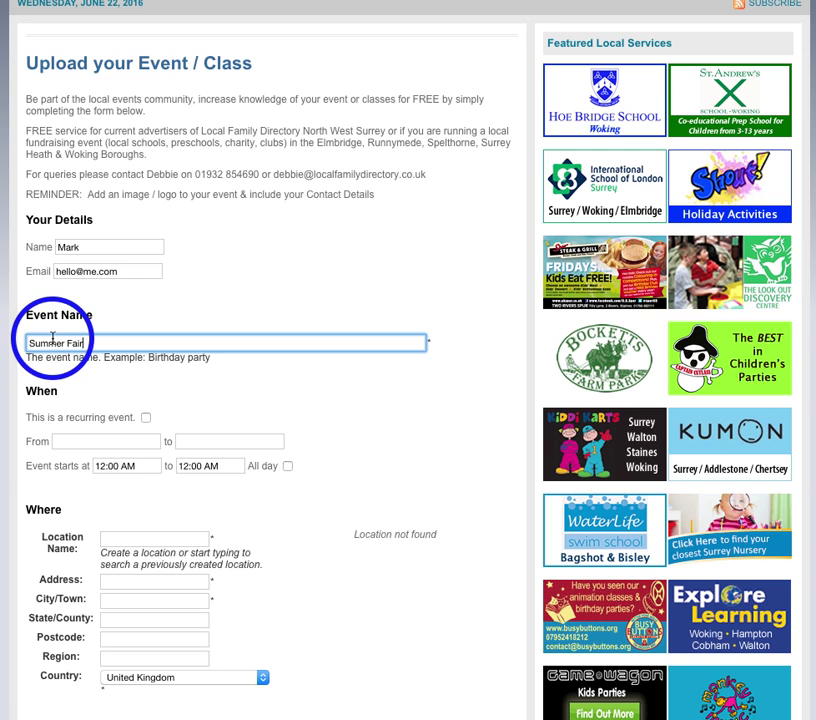
text( Weybridge)
scroll(181, 344, down, 2)
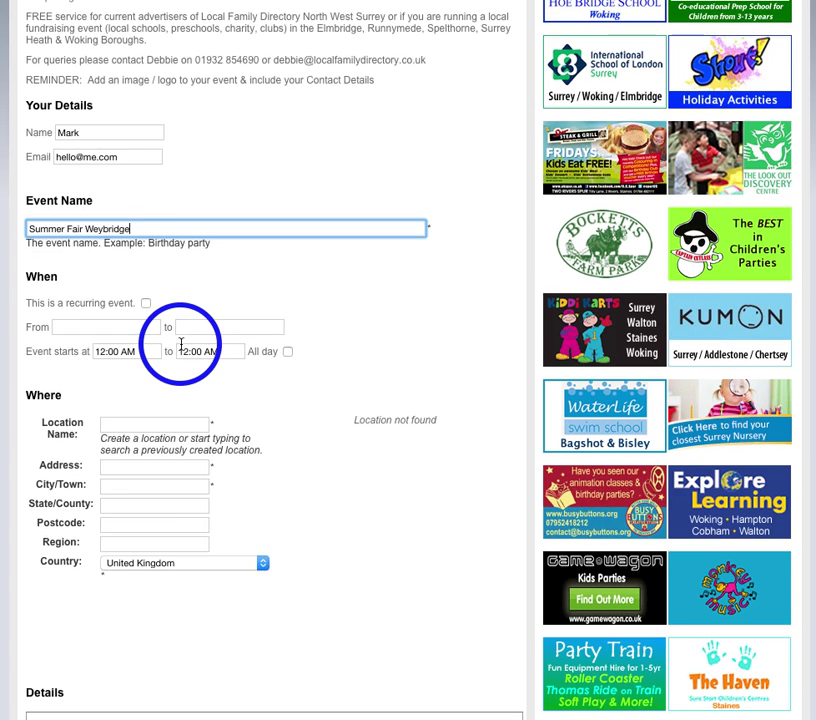
scroll(181, 344, down, 3)
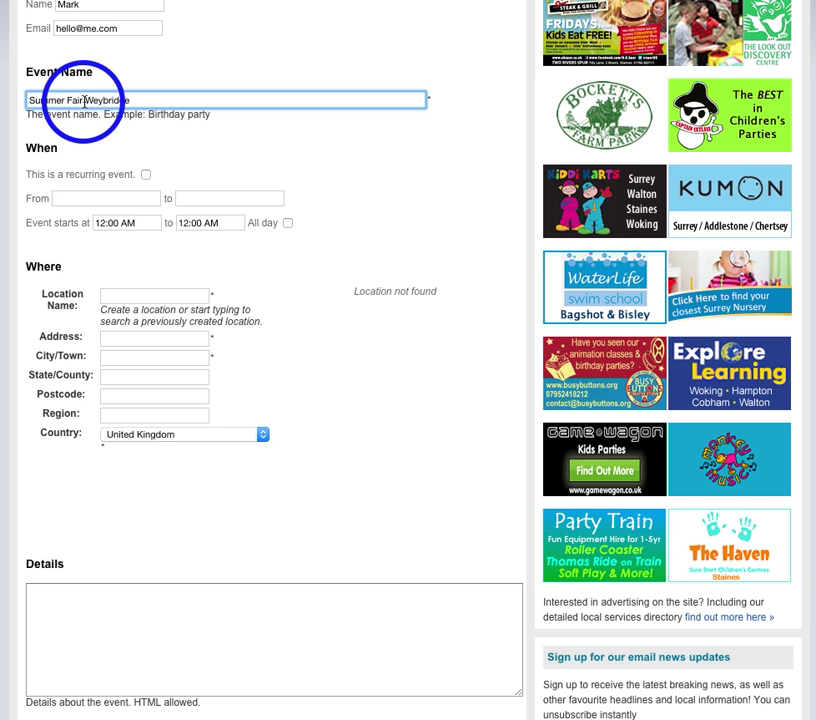
click(84, 198)
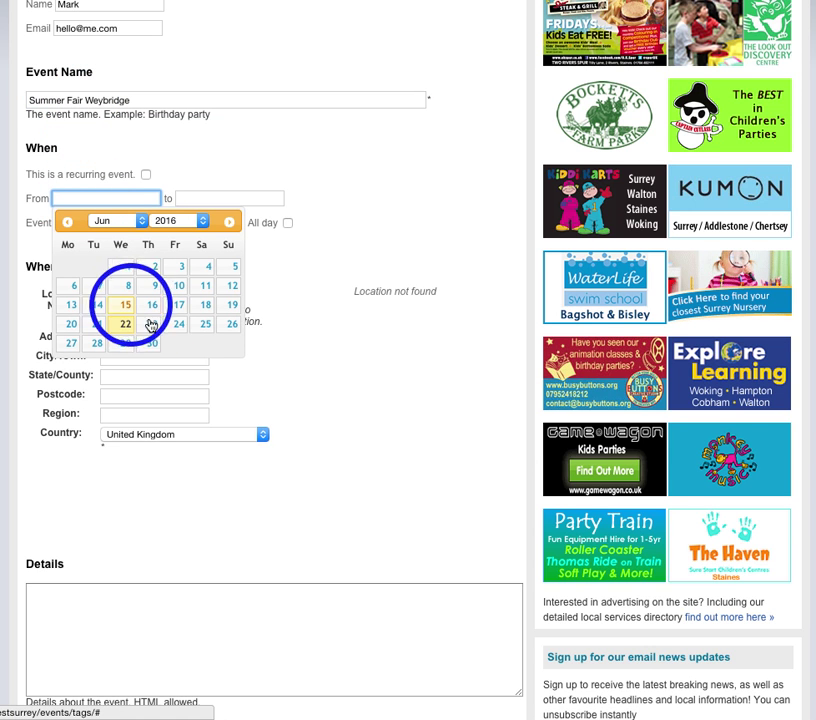
Step: Set both the From and to event dates to 25 June 2016
click(205, 328)
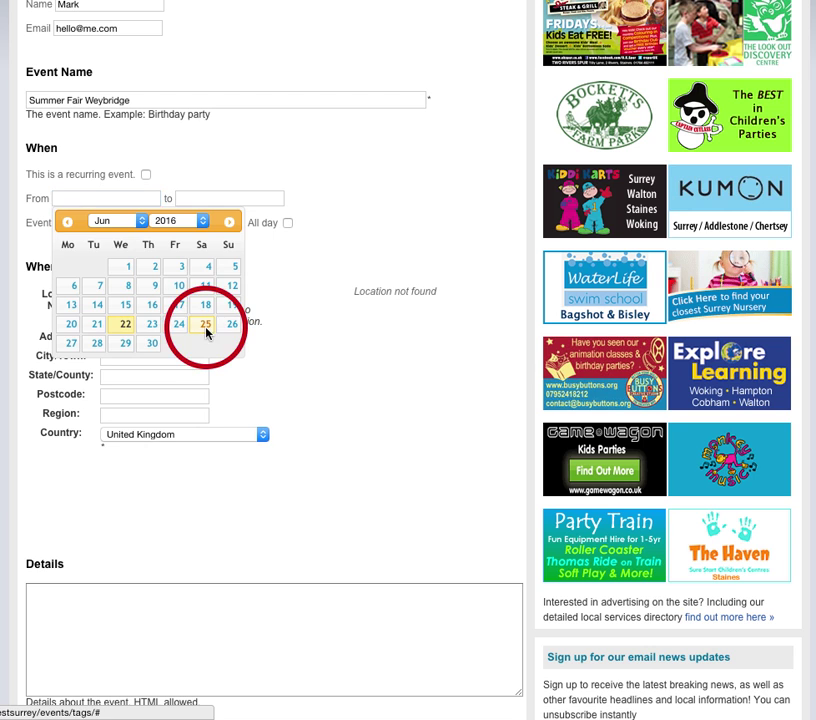
click(205, 200)
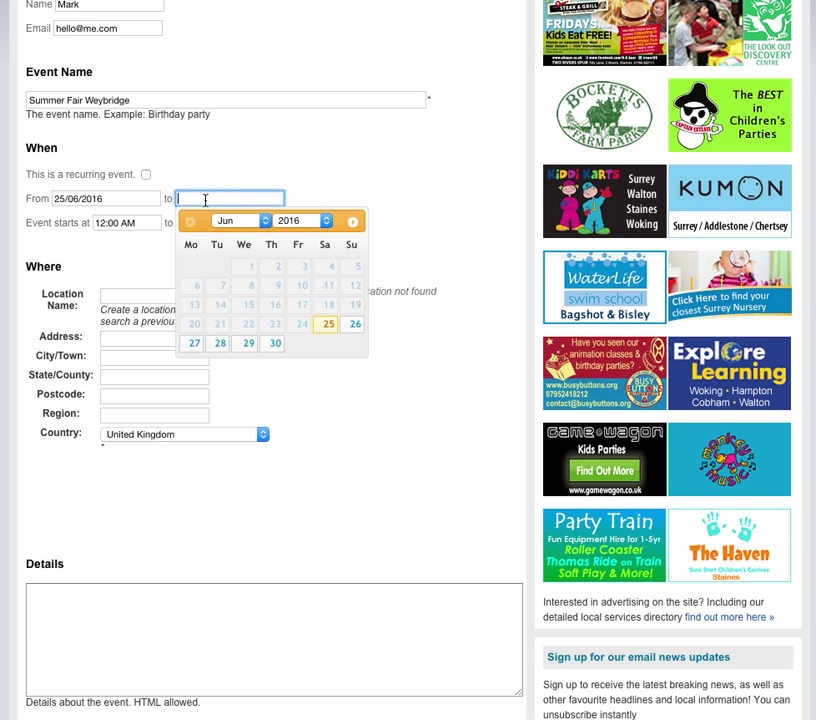
click(332, 329)
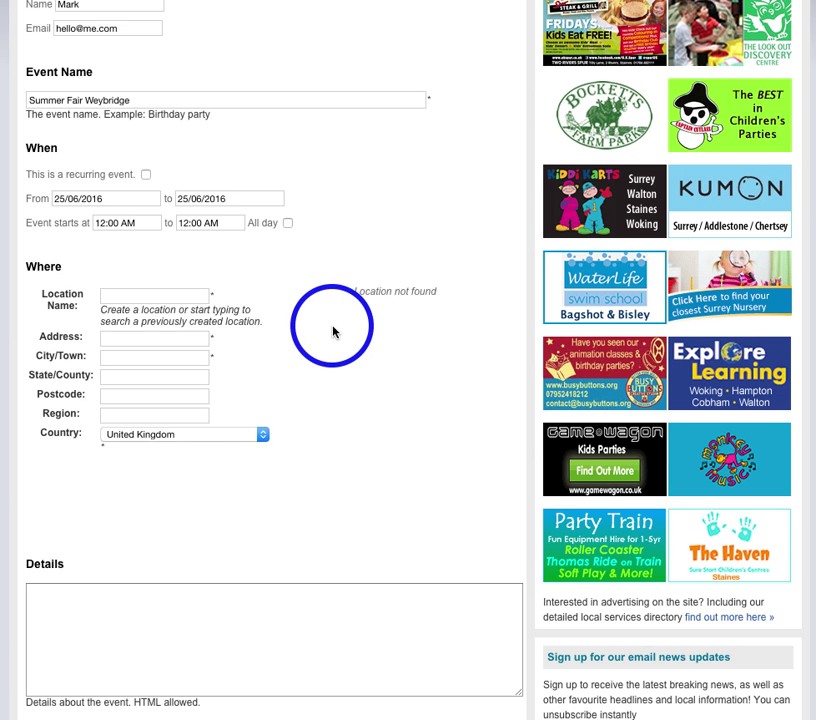
click(101, 222)
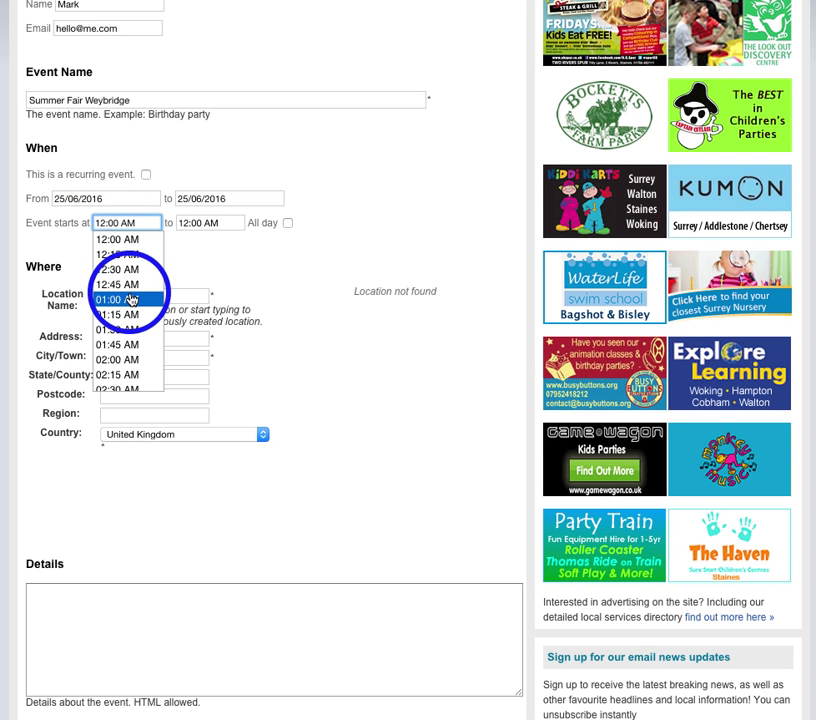
Step: Set the event times to 10:00 AM–02:00 PM and enter 'The Lightbox' as location name
scroll(131, 300, down, 8)
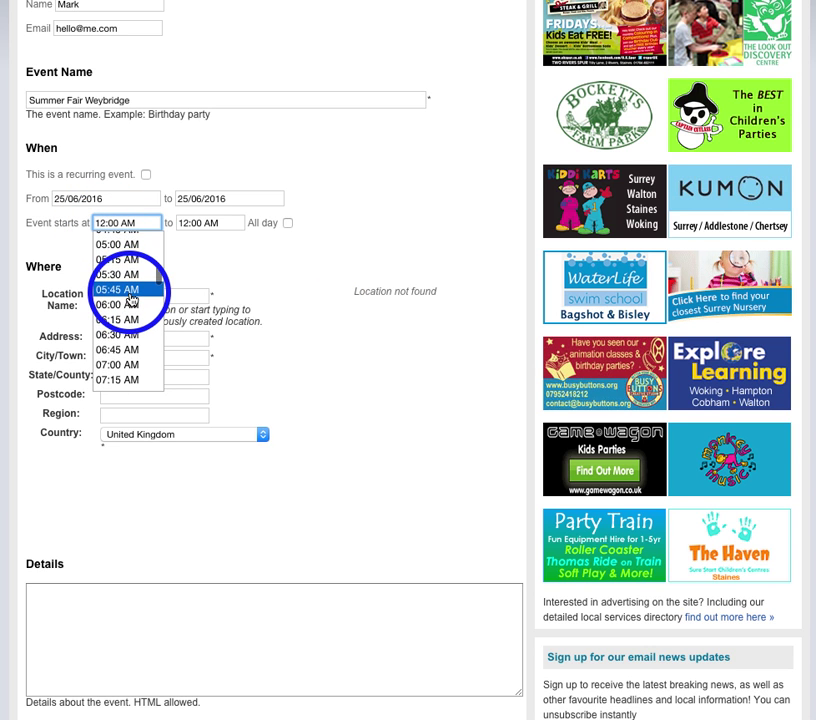
scroll(131, 300, down, 7)
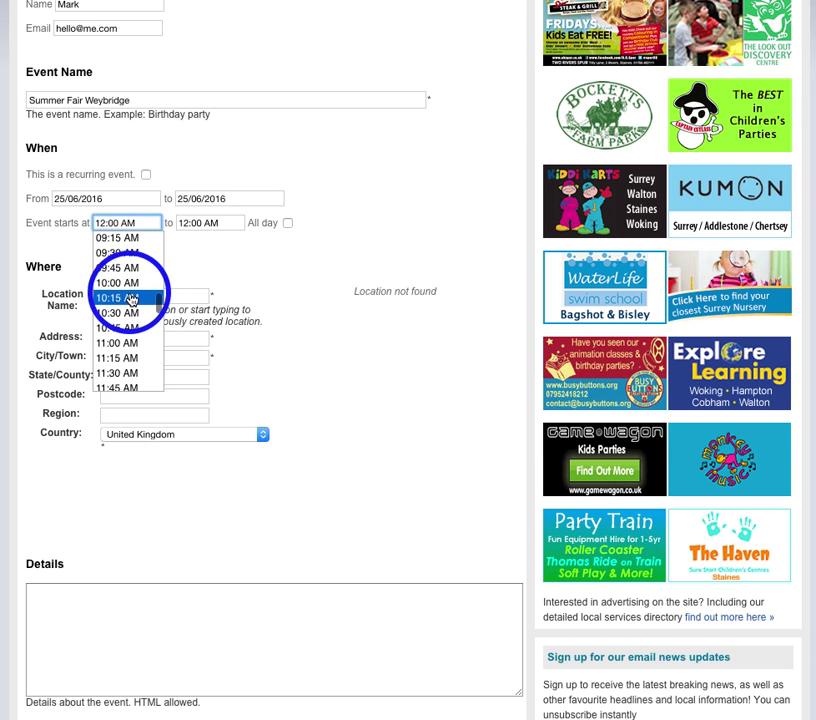
click(131, 282)
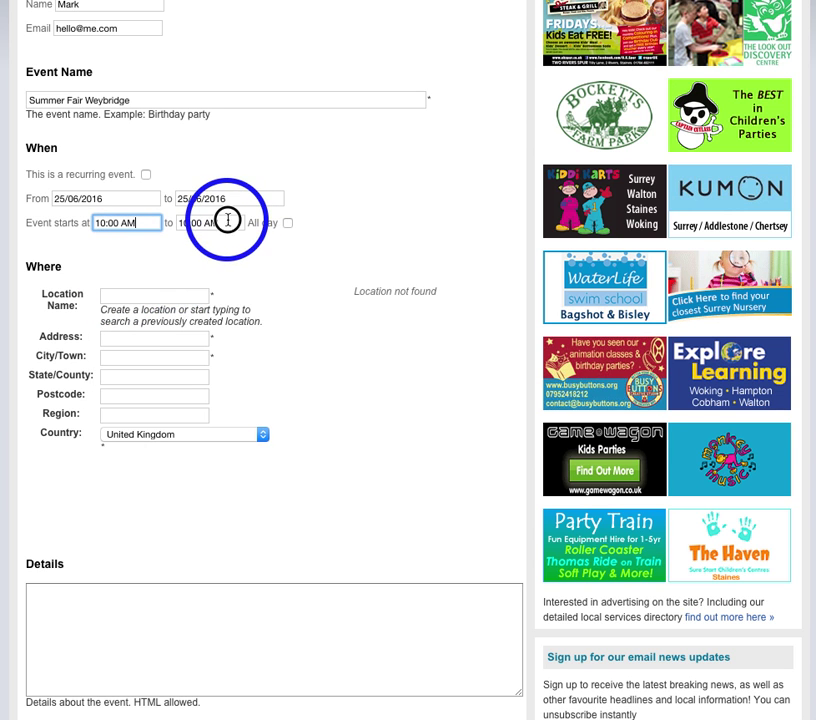
click(228, 220)
scroll(215, 288, down, 2)
scroll(215, 291, down, 5)
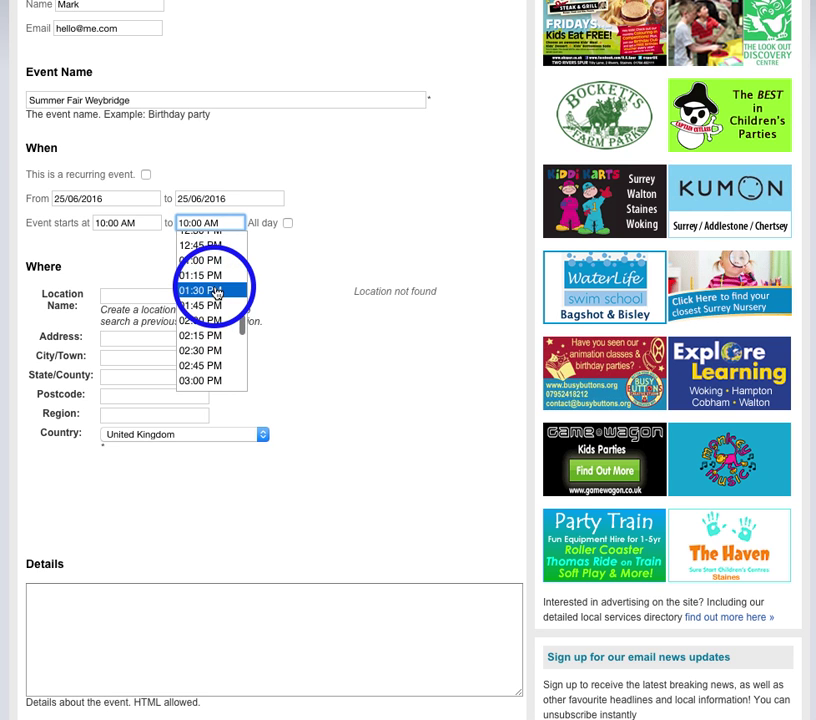
scroll(215, 293, down, 1)
click(200, 302)
click(128, 297)
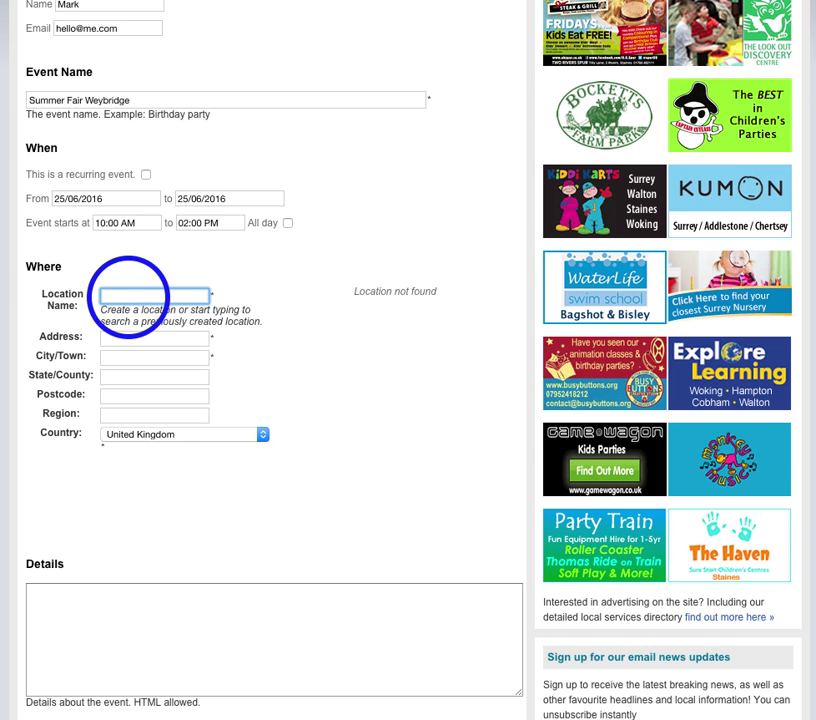
text(The Lightbox)
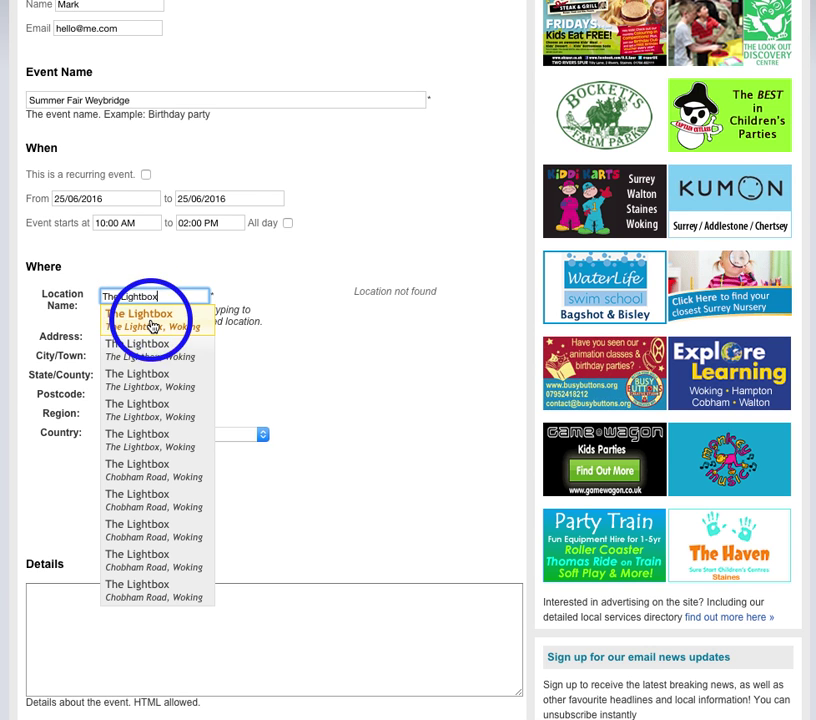
Step: Choose the saved The Lightbox, Woking venue to fill in the full address and map
click(150, 322)
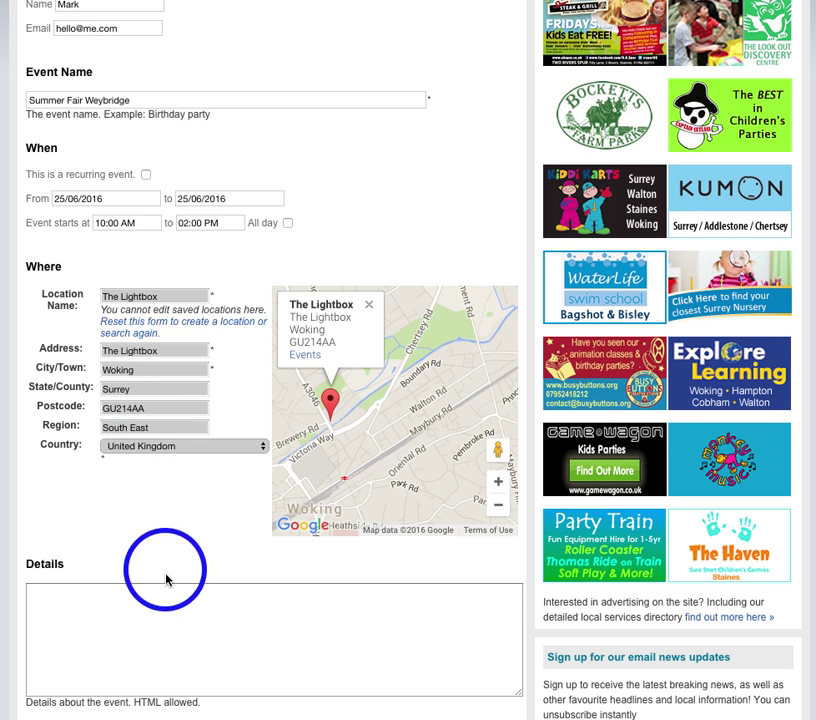
Step: Paste the BBQ, Fun Fair and Face Painting fundraiser description with Website and Contact lines into Details
click(113, 612)
scroll(113, 612, down, 2)
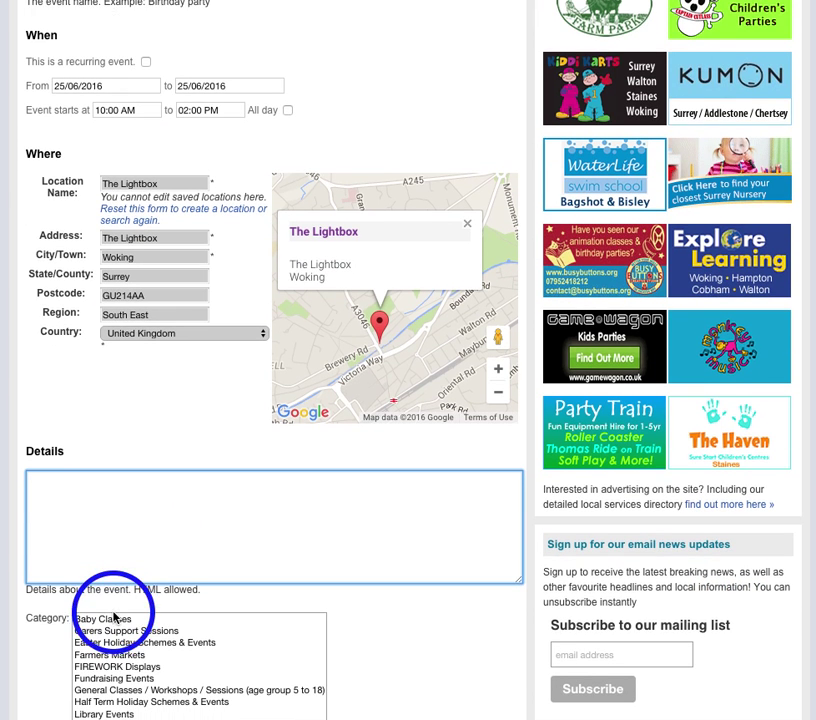
click(78, 491)
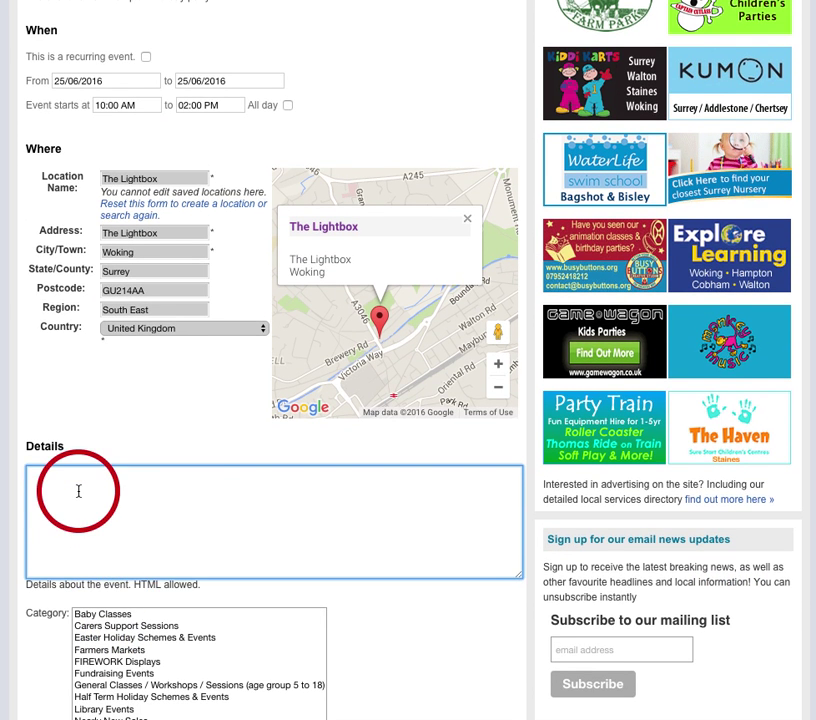
key(ctrl+v)
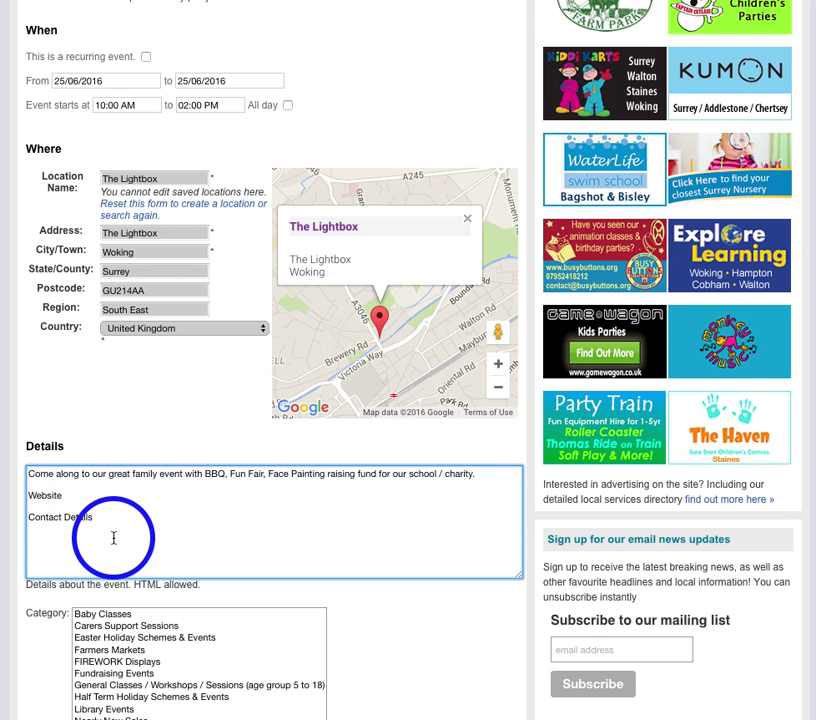
scroll(166, 505, down, 5)
scroll(157, 583, up, 5)
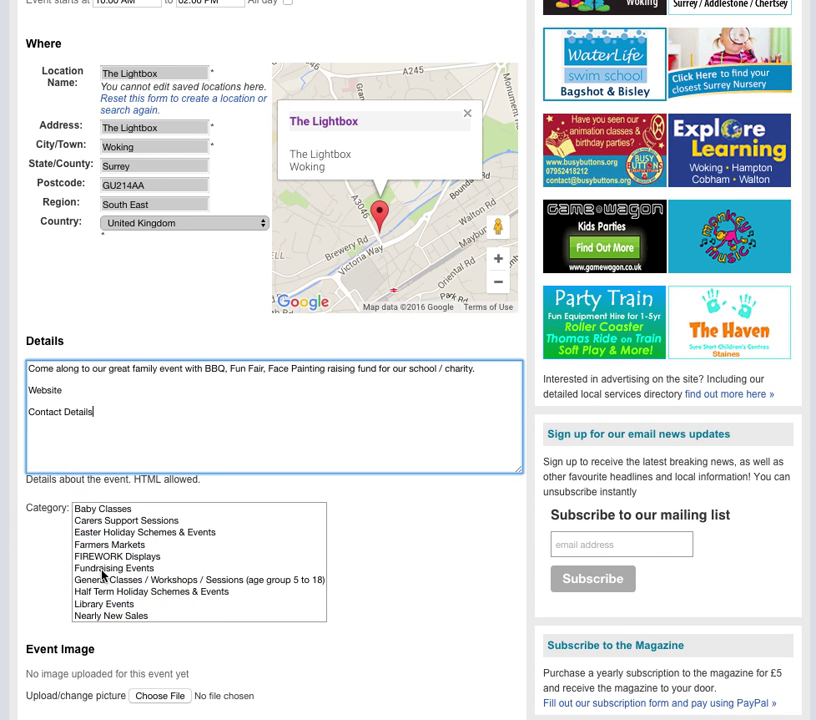
Step: Categorise the event as Fundraising Events and bring up the Event Image file chooser
click(95, 569)
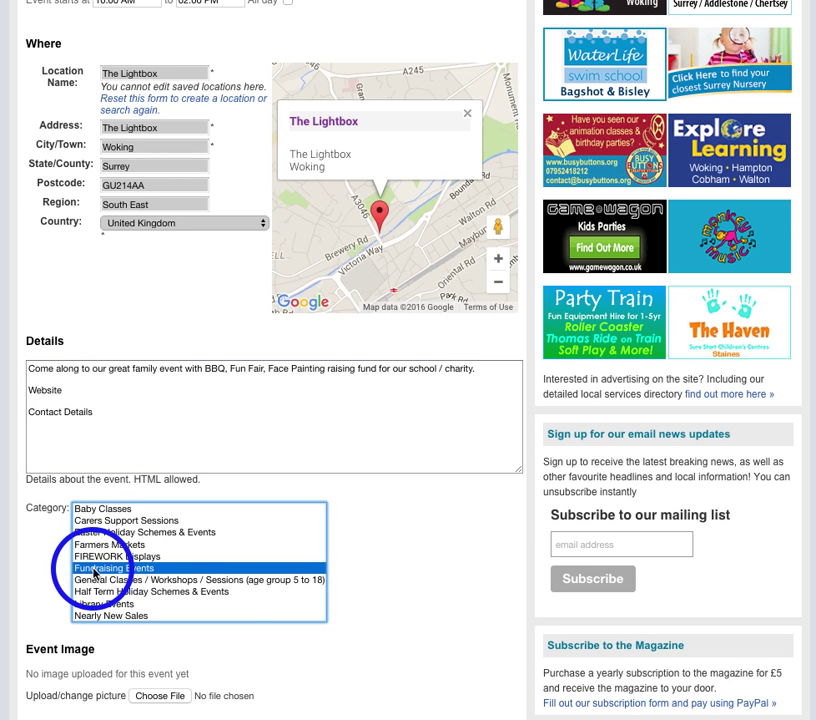
scroll(226, 570, down, 5)
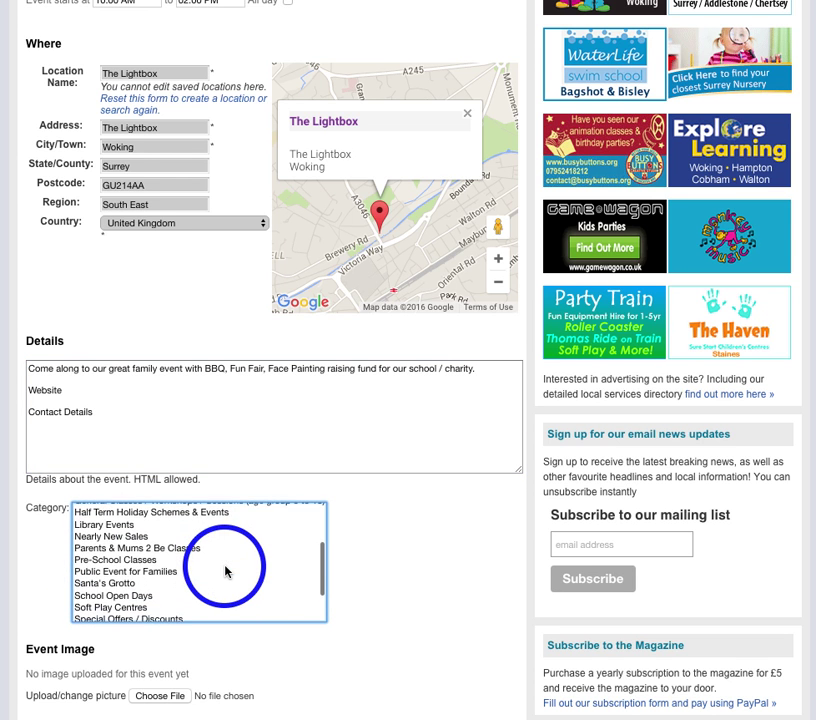
scroll(389, 591, down, 2)
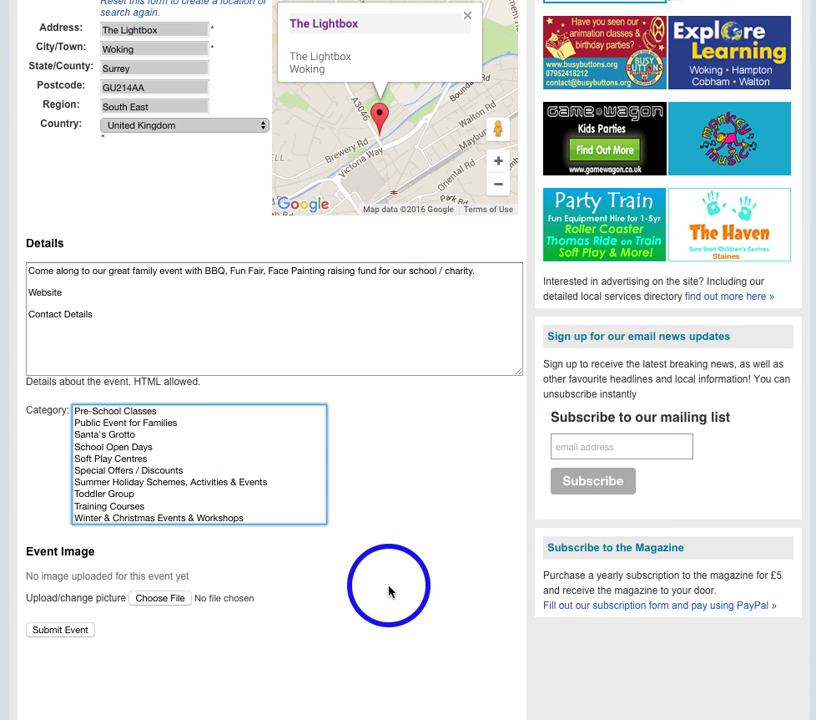
click(157, 584)
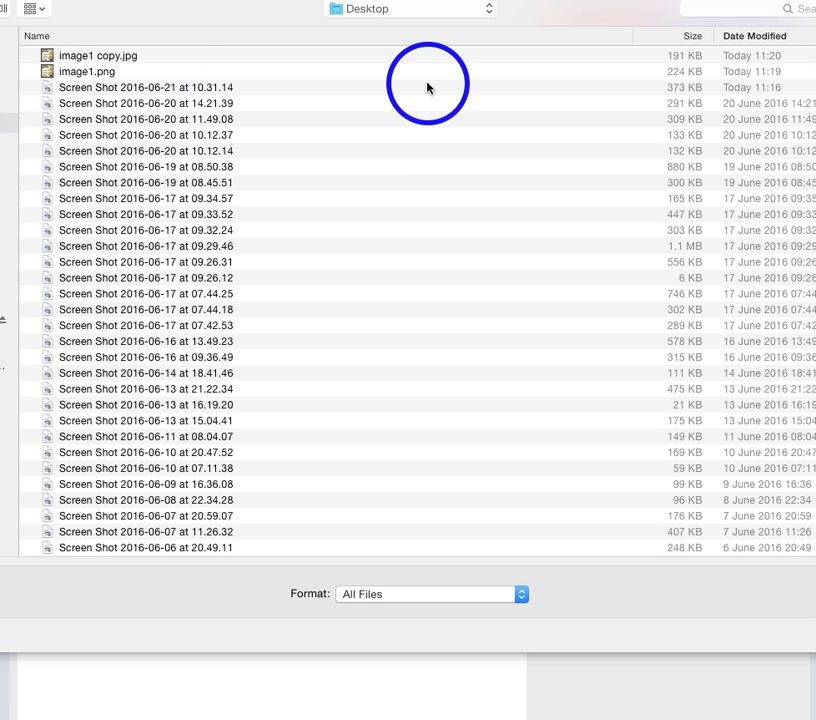
Step: Attach image1 copy.jpg from the Desktop as the event image
click(106, 58)
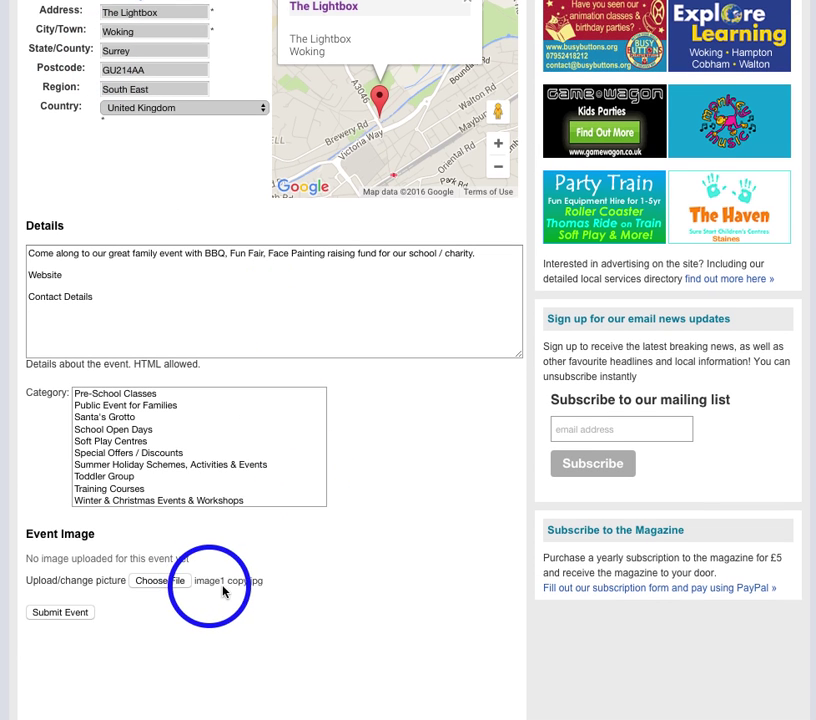
scroll(223, 591, down, 1)
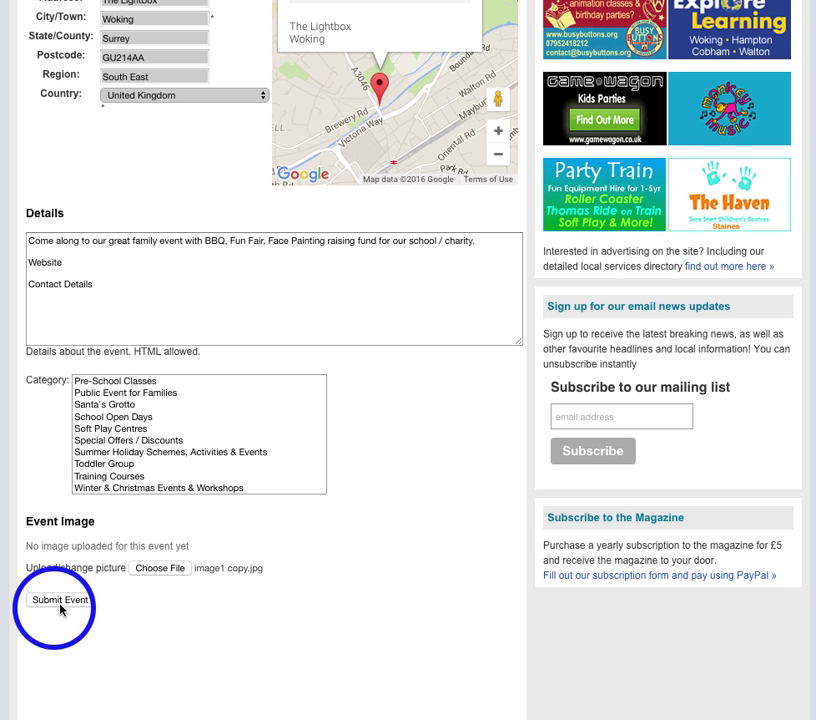
Step: Submit the event form and review the pending-approval confirmation message
click(59, 602)
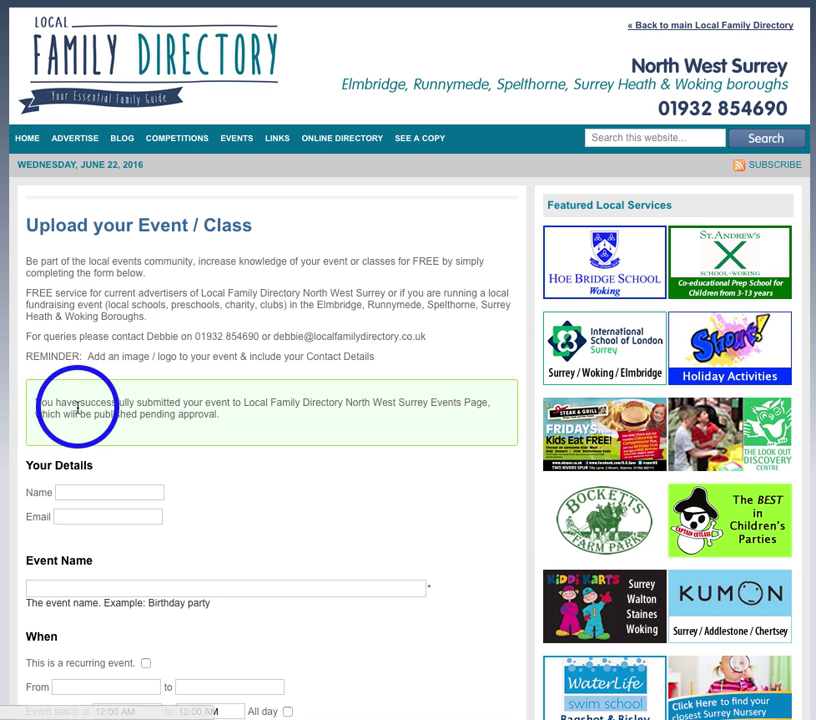
scroll(165, 400, down, 1)
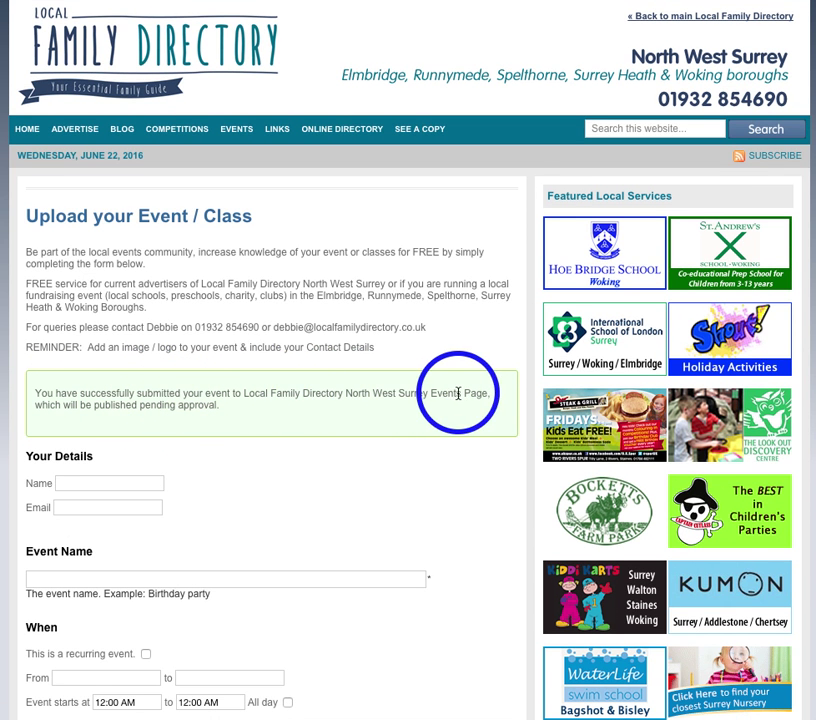
scroll(465, 392, up, 1)
scroll(80, 410, up, 1)
scroll(187, 412, up, 1)
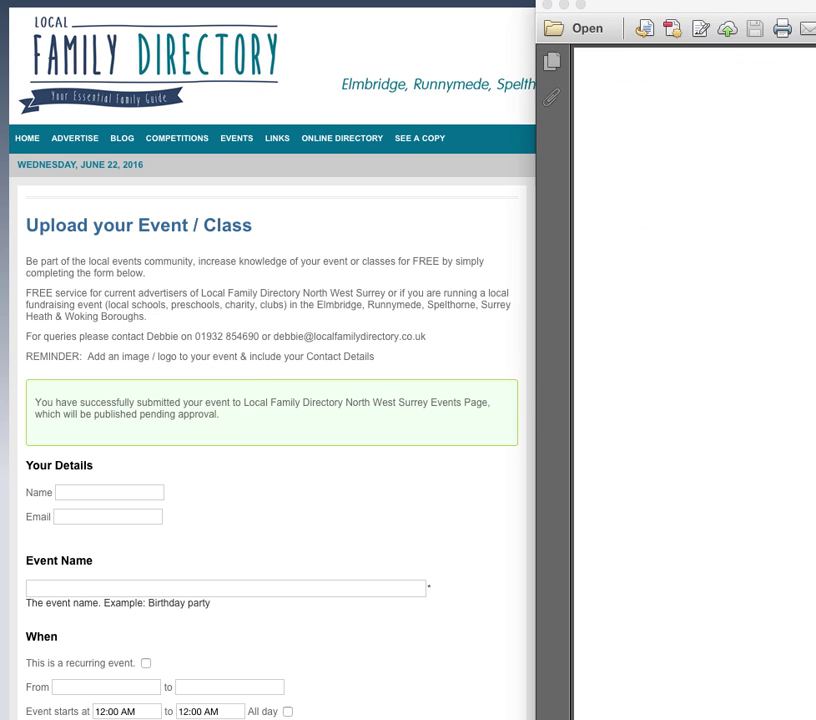
drag(815, 24, 637, 24)
drag(588, 17, 580, 0)
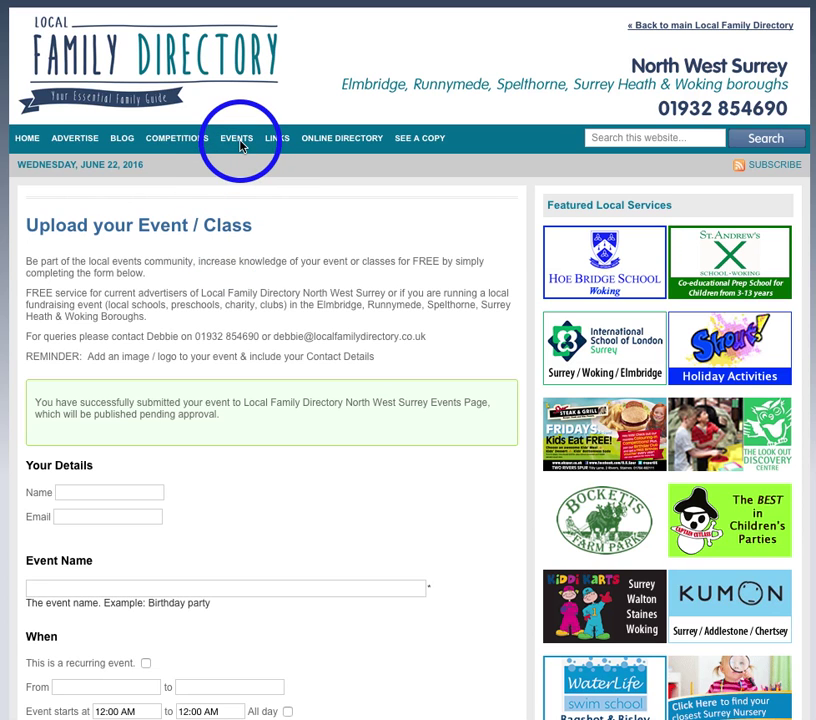
Step: Go to the EVENTS page and scroll down to the Saturday 25 June 2016 listings
mouse_move(240, 147)
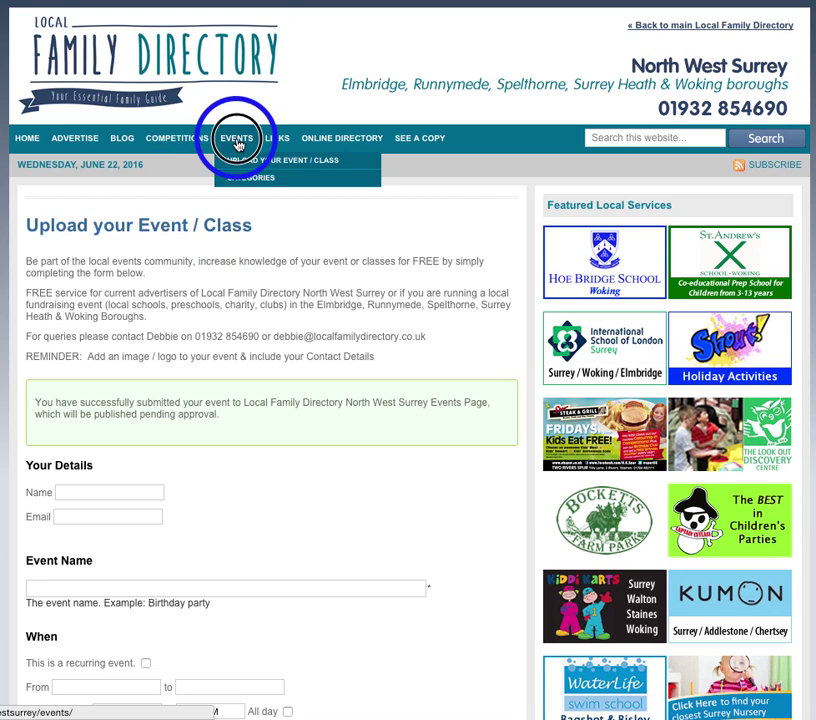
click(238, 145)
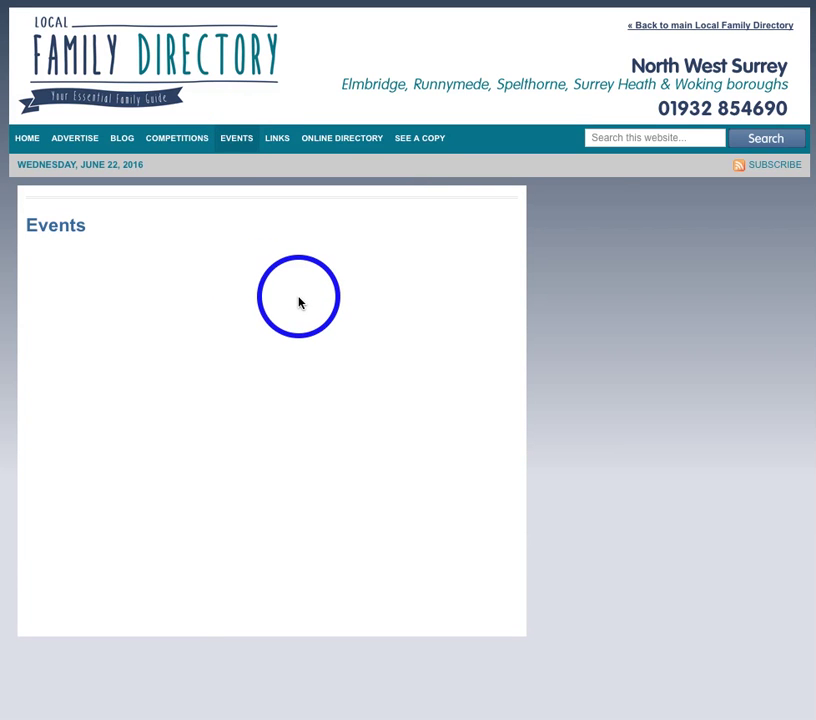
scroll(298, 300, down, 5)
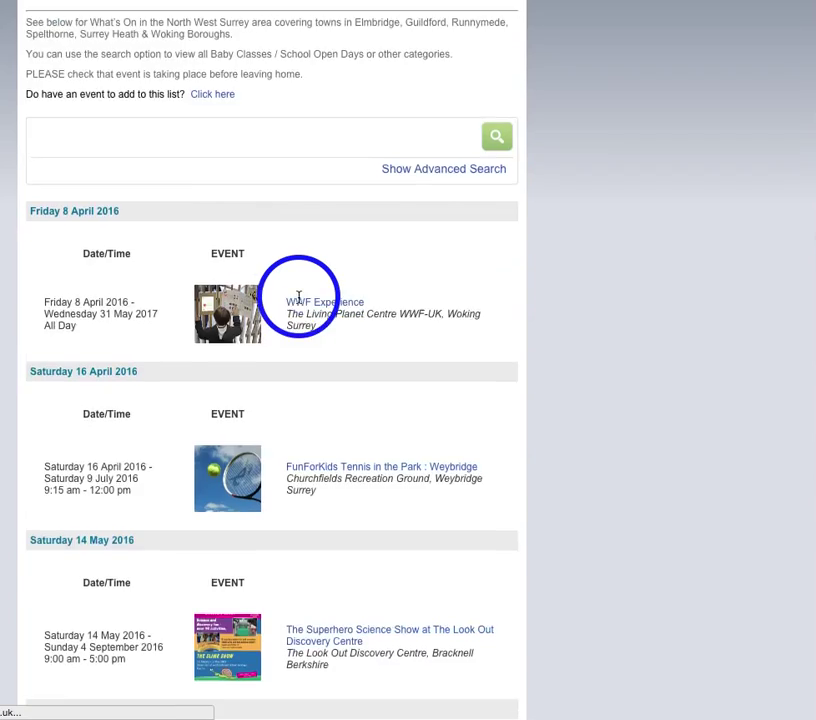
scroll(298, 300, down, 10)
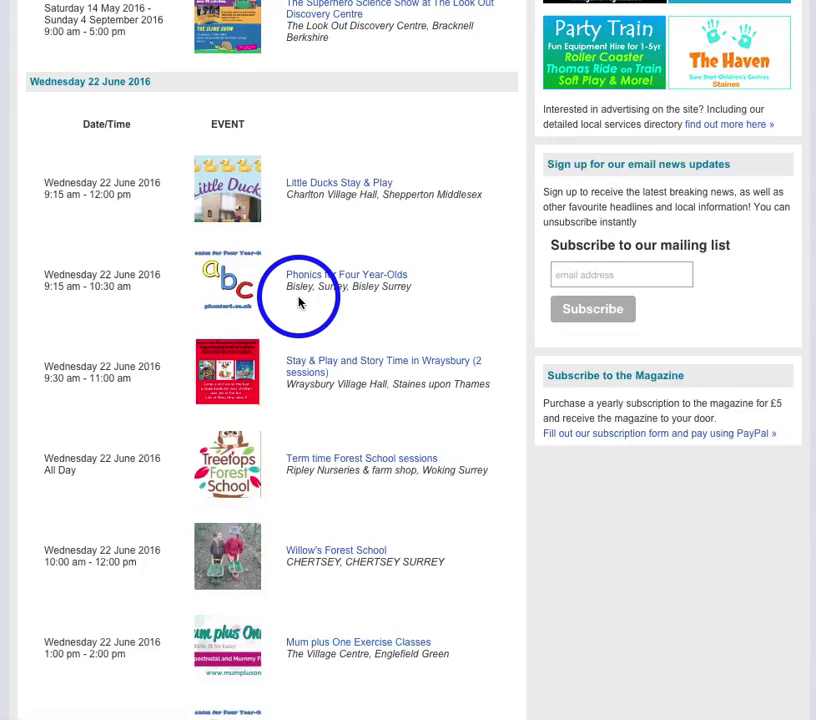
scroll(298, 302, down, 10)
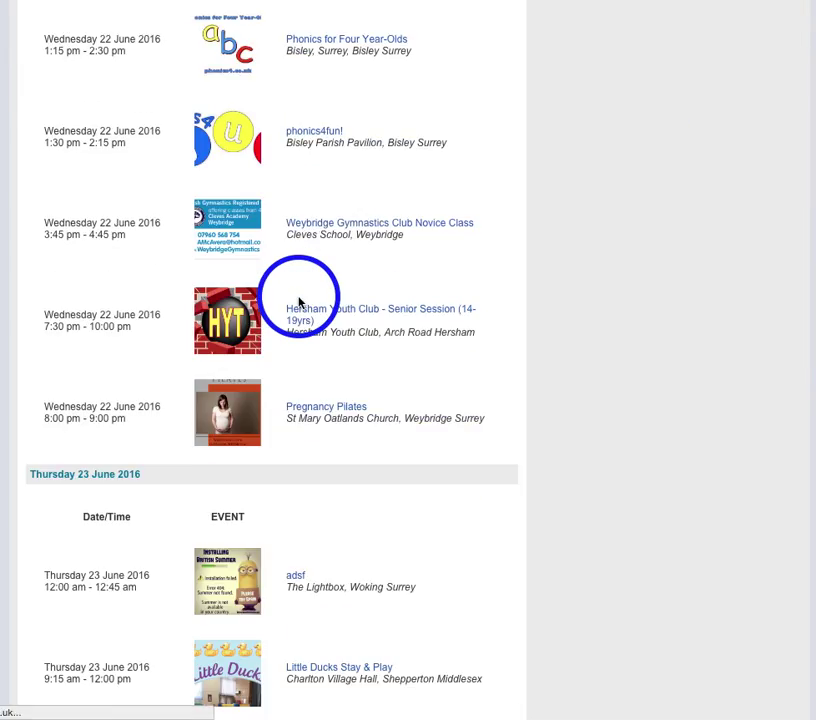
scroll(298, 302, down, 18)
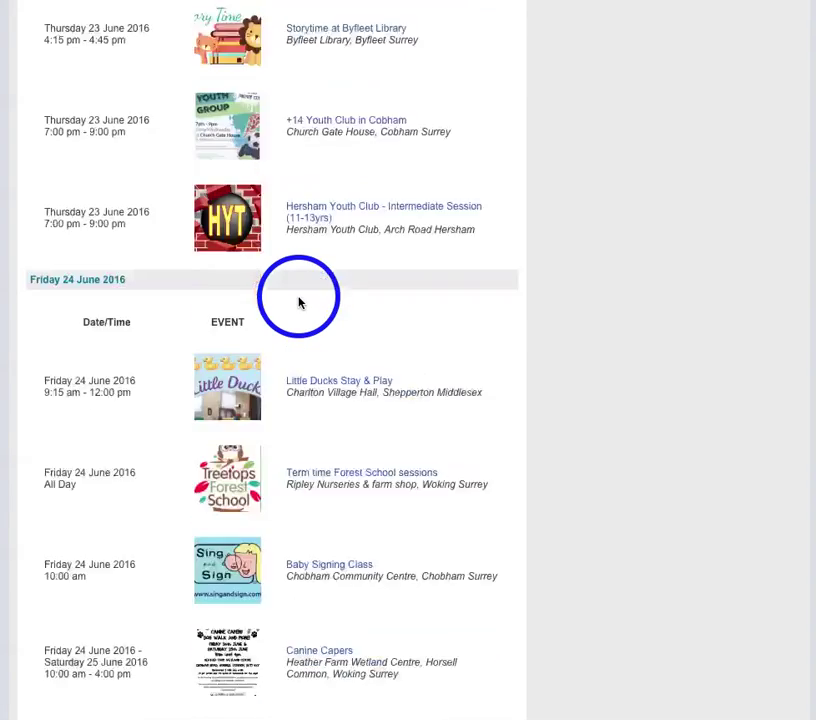
scroll(298, 302, down, 7)
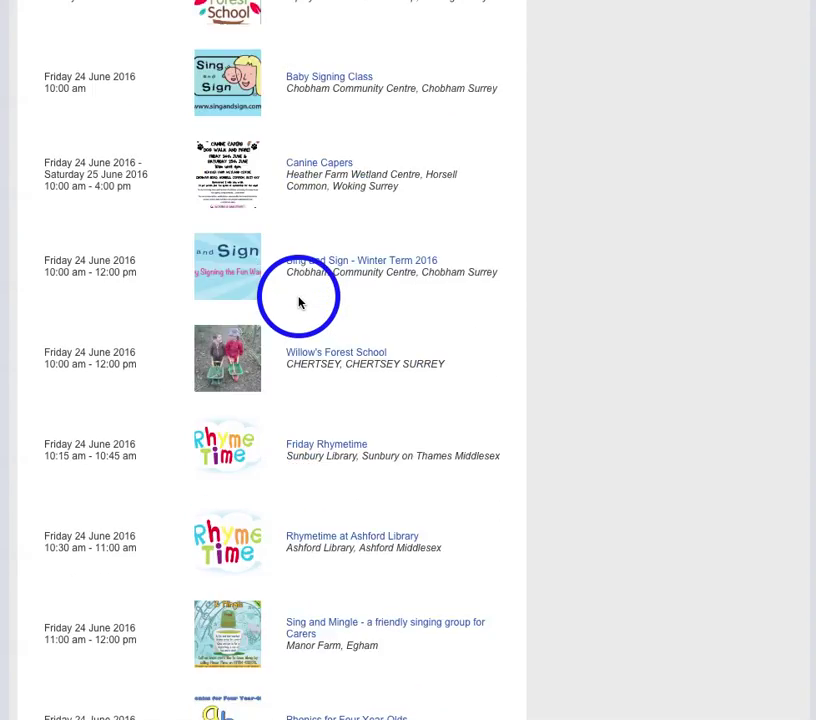
scroll(298, 302, down, 11)
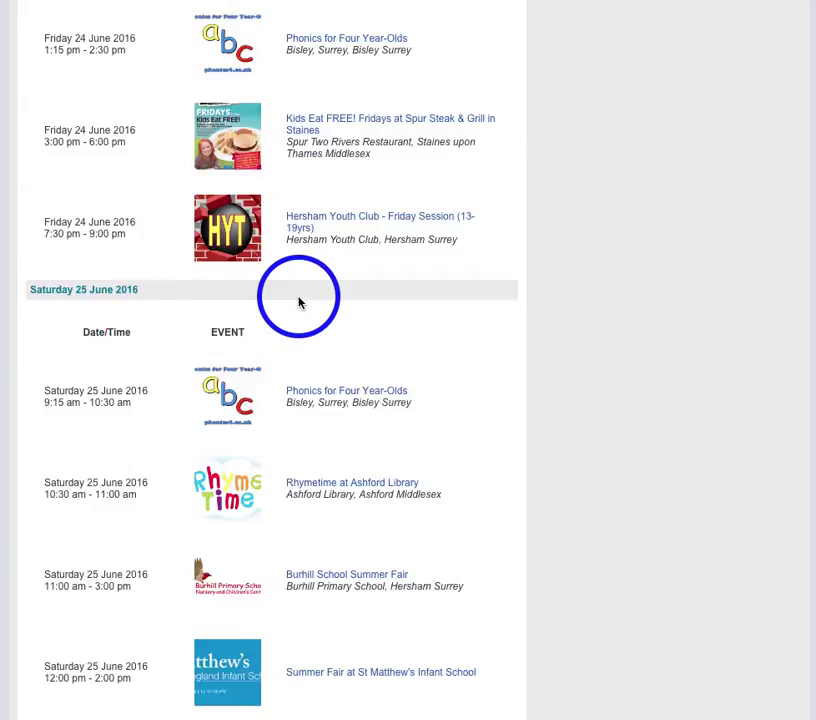
scroll(298, 302, down, 2)
scroll(300, 302, down, 1)
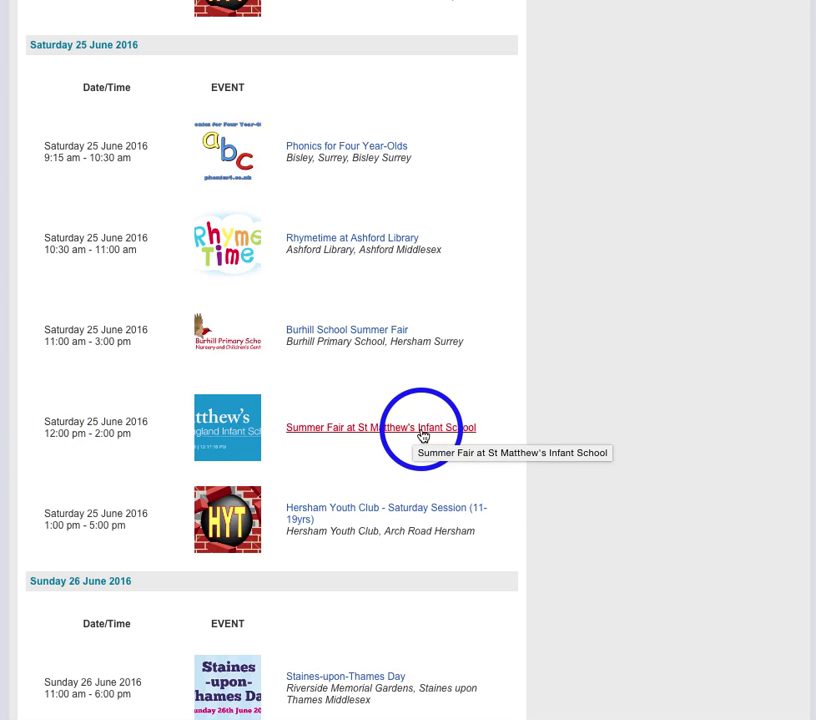
Step: Open the Burhill School Summer Fair event from the Saturday 25 June listings
scroll(280, 436, up, 1)
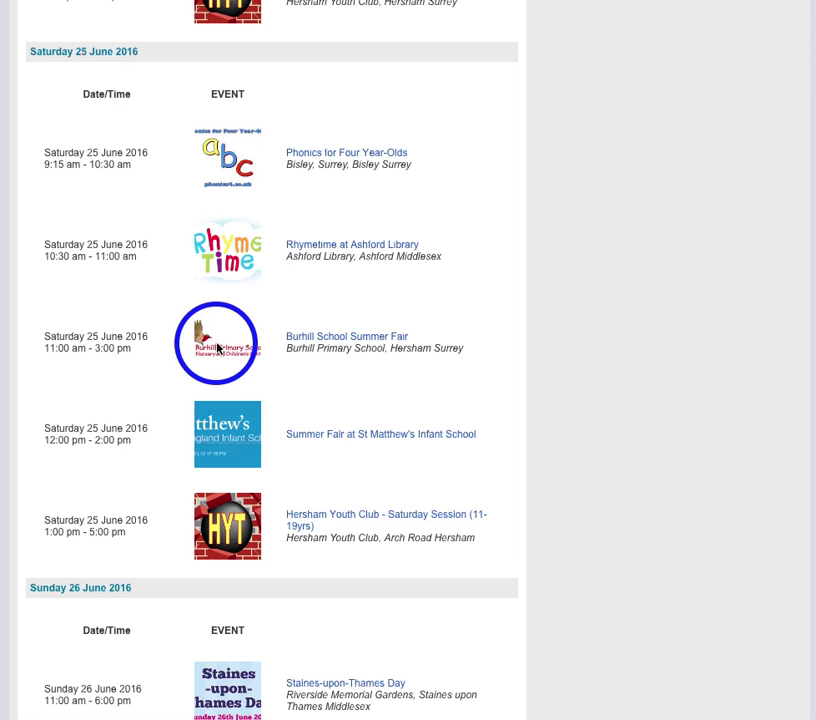
scroll(218, 348, down, 1)
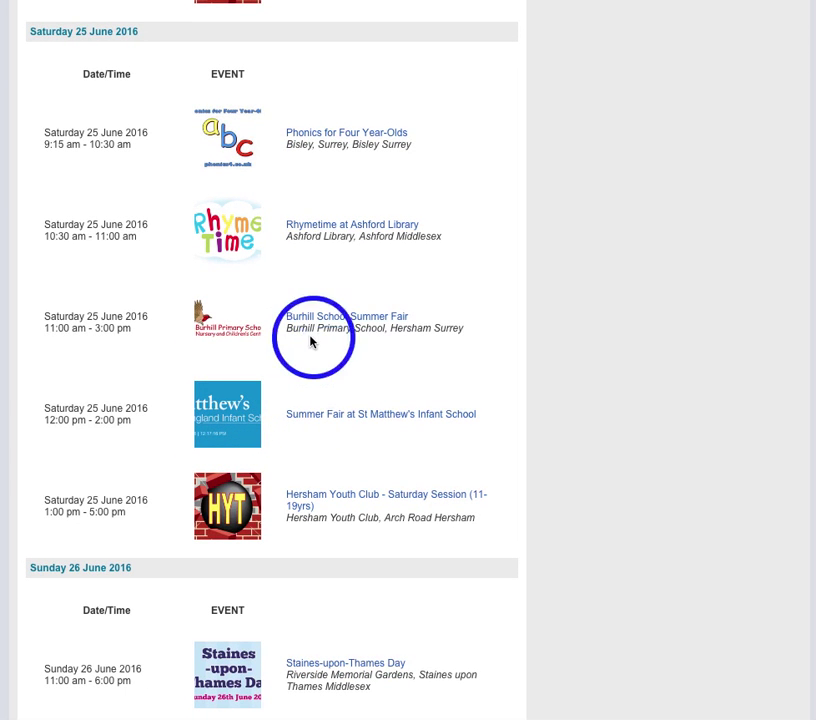
click(314, 318)
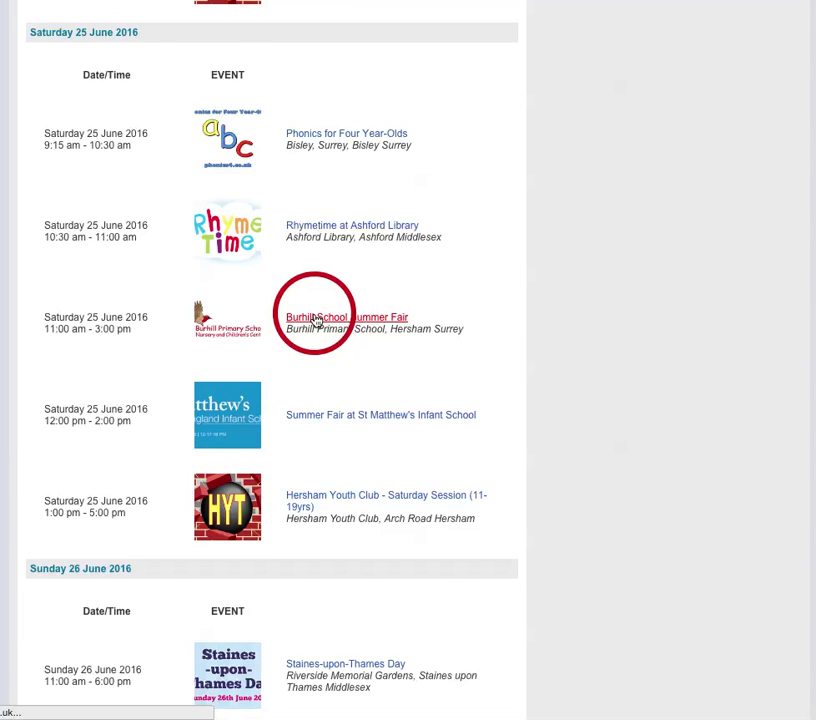